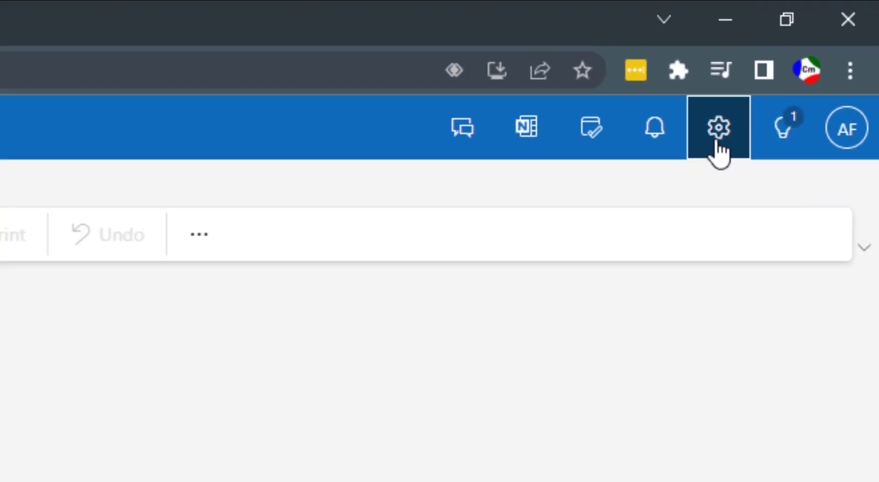
Step: Add a new mail rule named 'Spam Filter Removal' under Settings > Mail > Rules
left_click(631, 224)
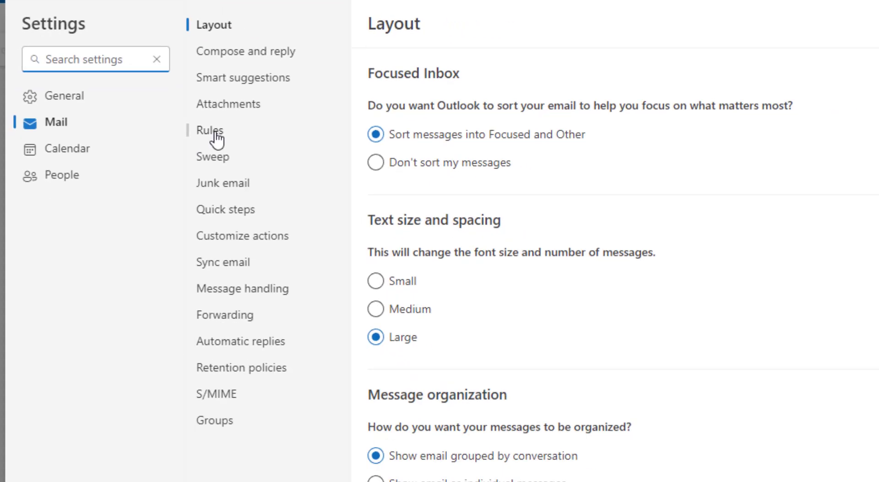
left_click(216, 138)
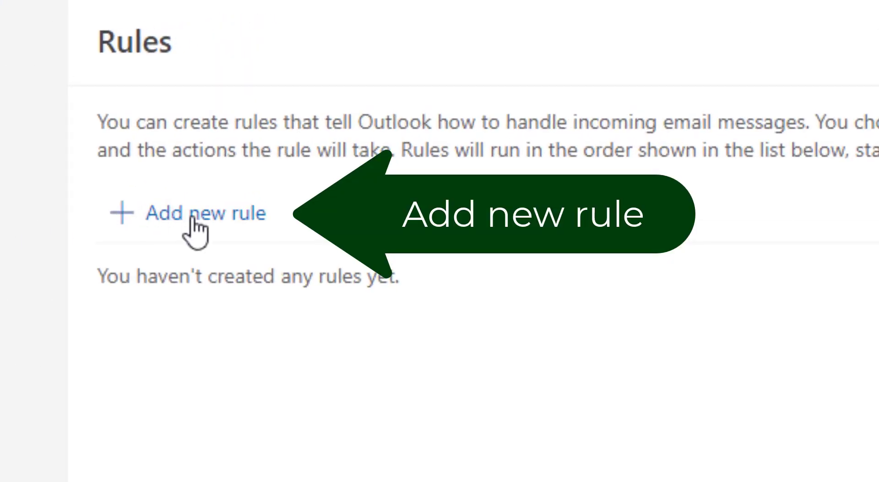
left_click(210, 229)
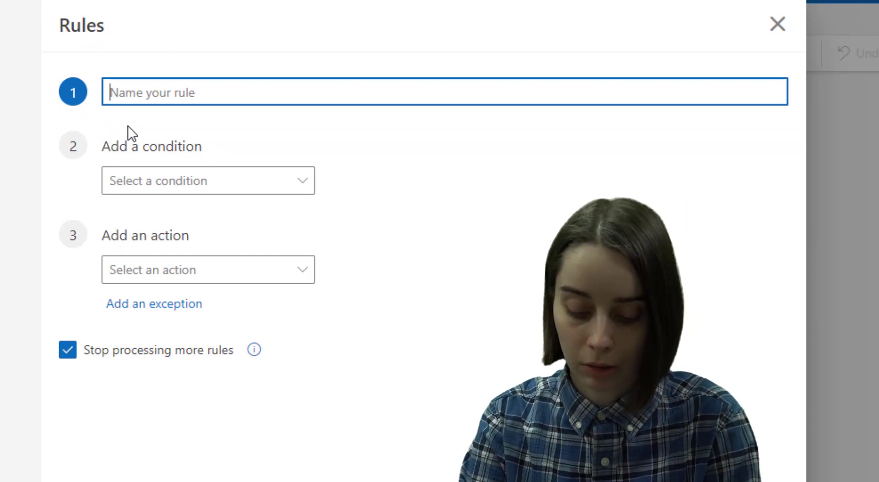
left_click(127, 126)
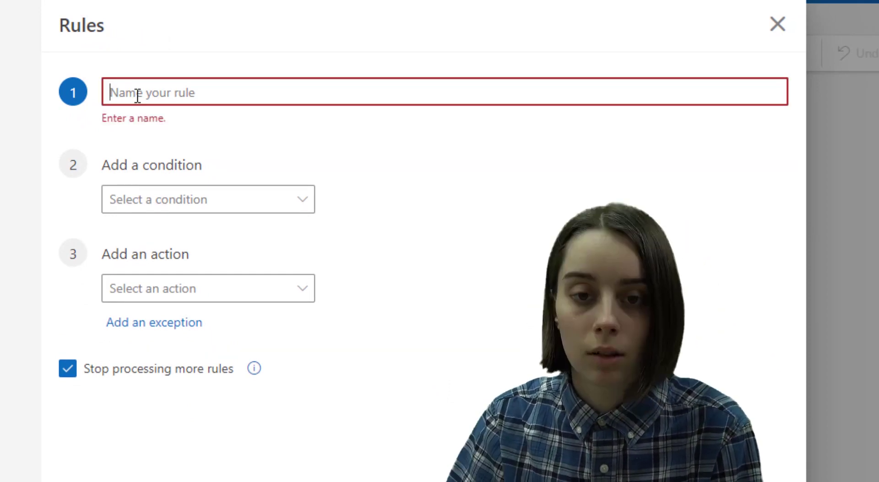
left_click(137, 94)
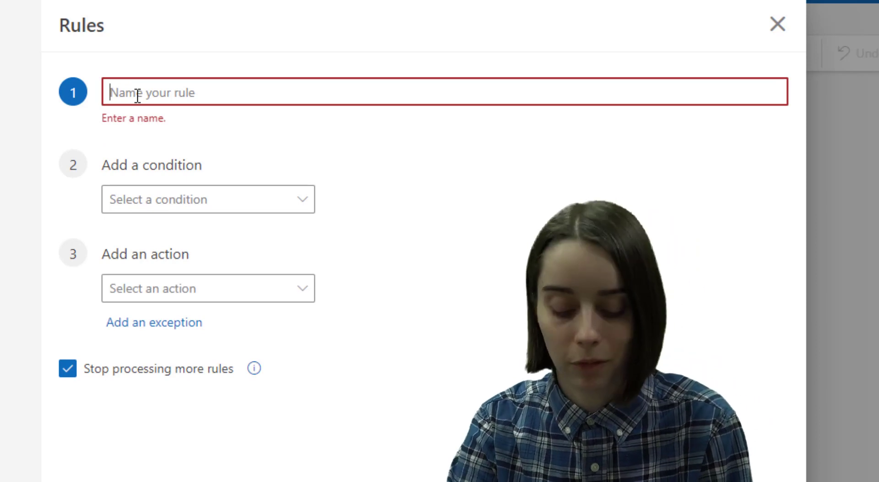
type("Spam Filter Removal")
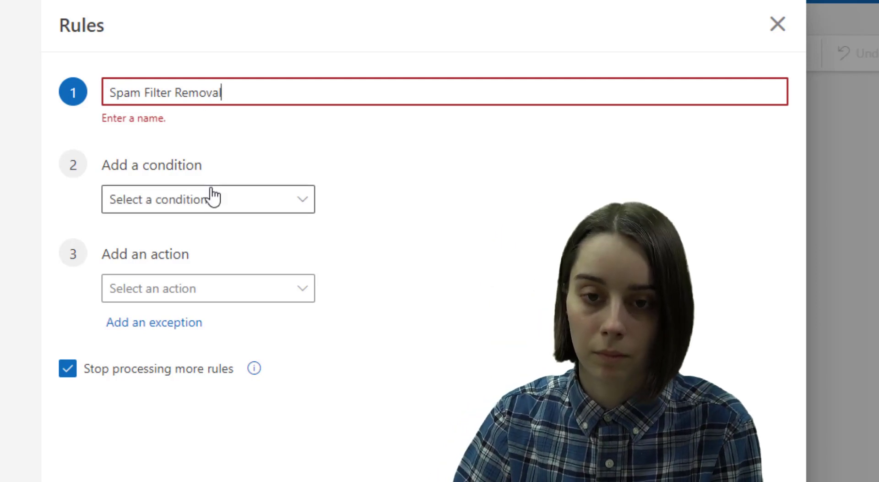
left_click(238, 161)
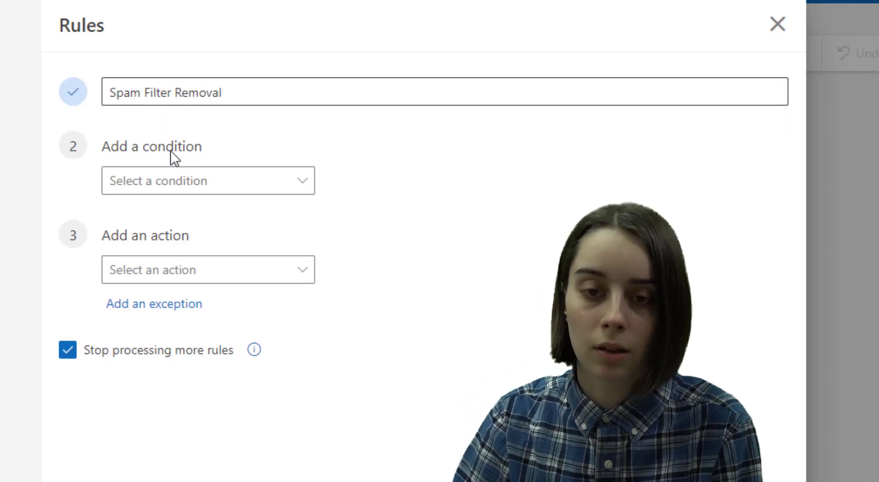
Step: Add a 'Subject or body includes' condition with the words FREE DOWNLOAD
left_click(179, 184)
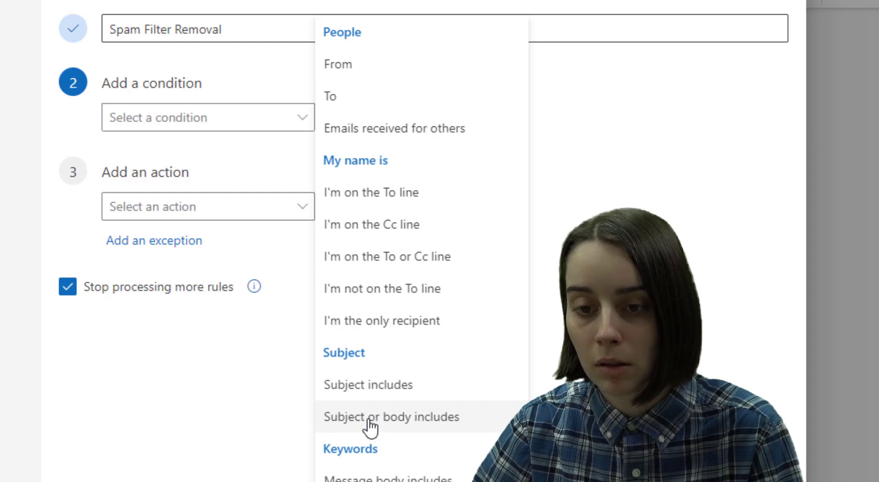
left_click(414, 425)
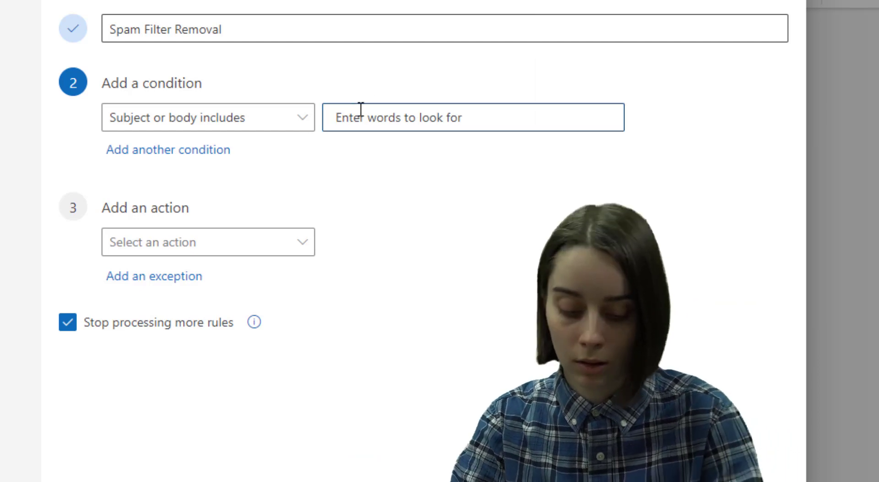
type("FREE DO")
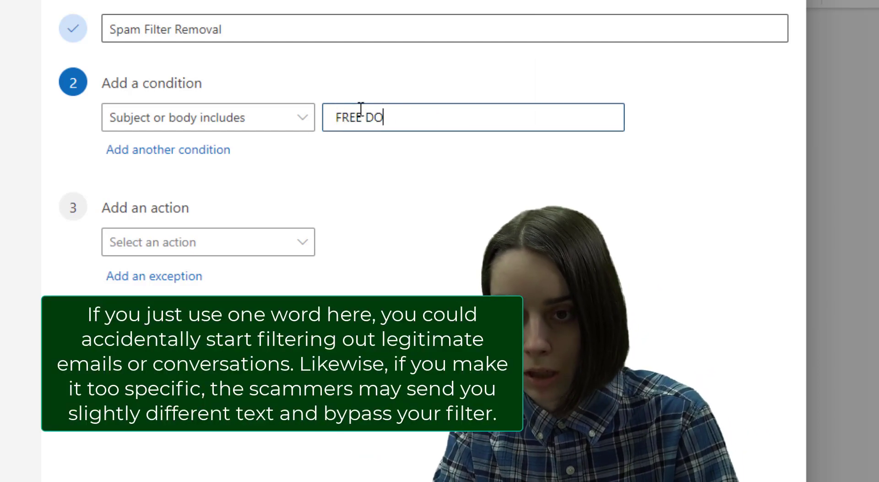
type("WNLOAD")
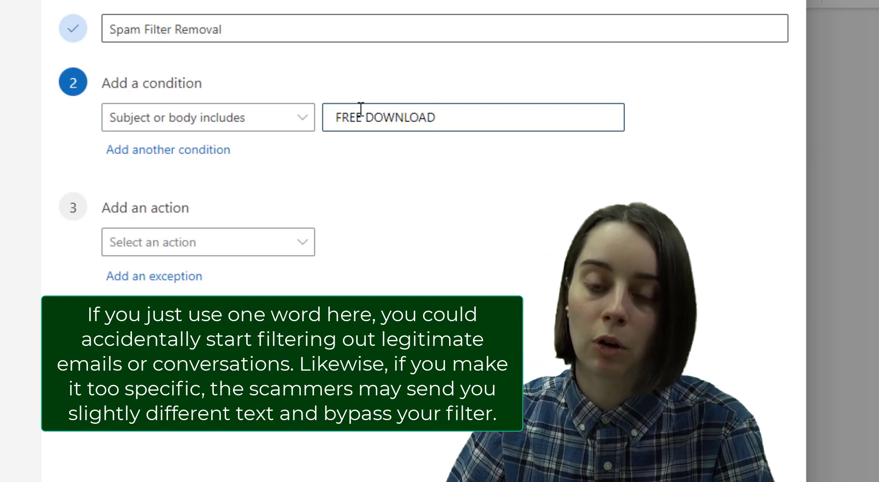
left_click(282, 165)
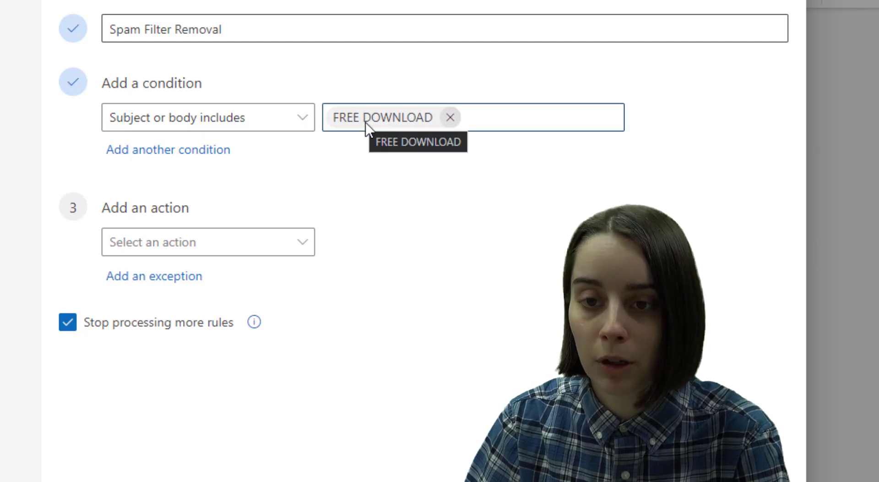
Step: Set the rule's actions to Mark as Junk plus a second Delete action
left_click(297, 245)
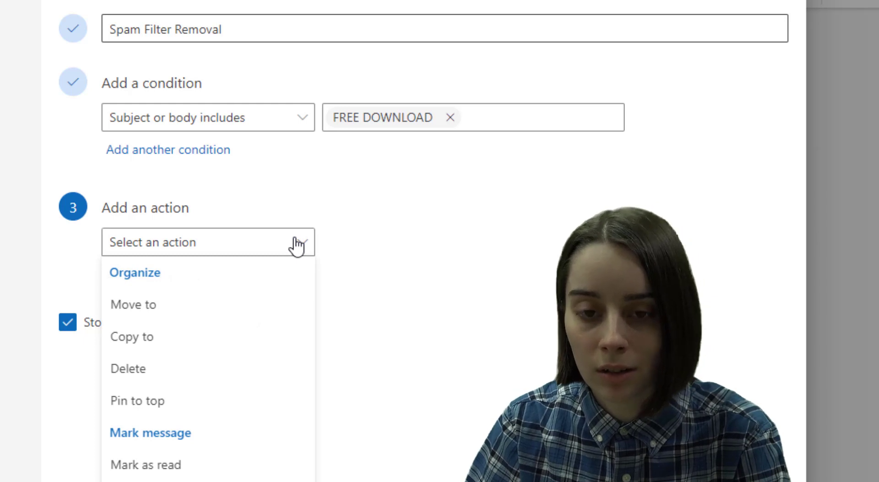
scroll(255, 261, "down", 5)
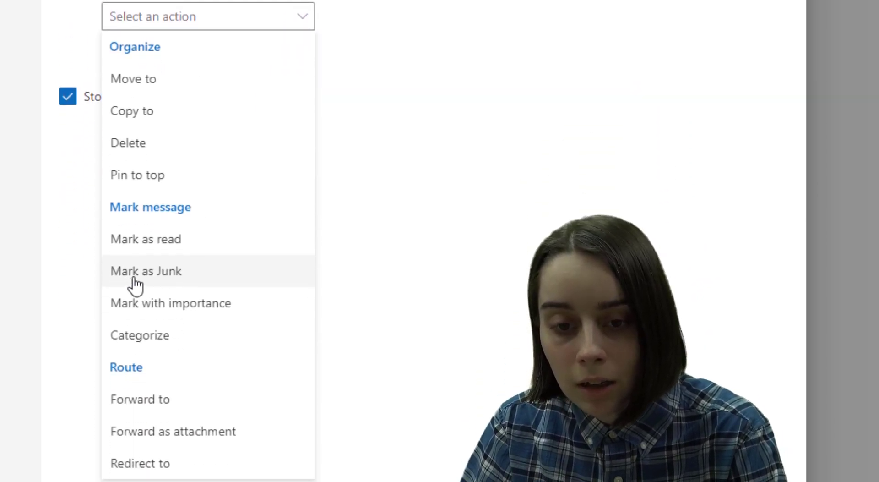
left_click(135, 275)
scroll(243, 204, "up", 2)
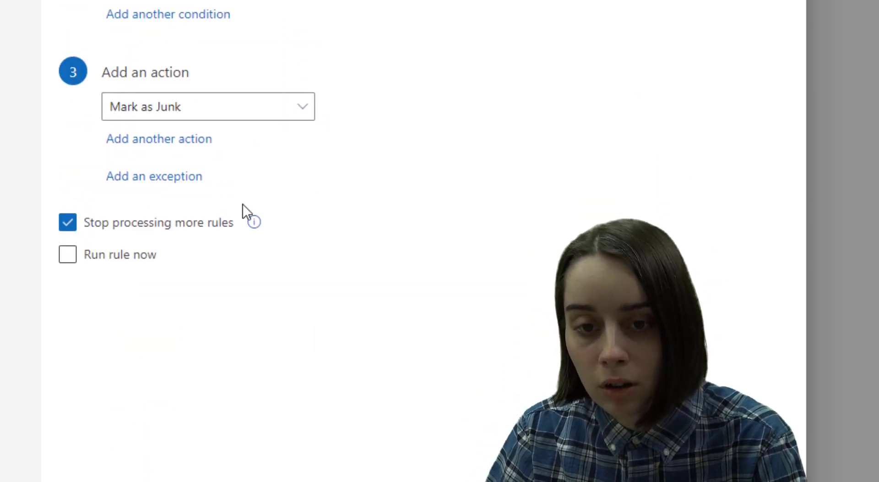
left_click(148, 150)
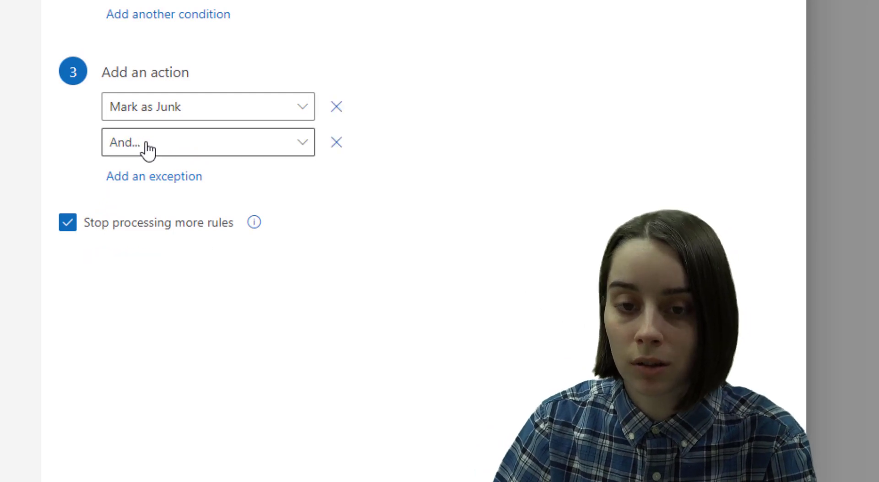
left_click(143, 151)
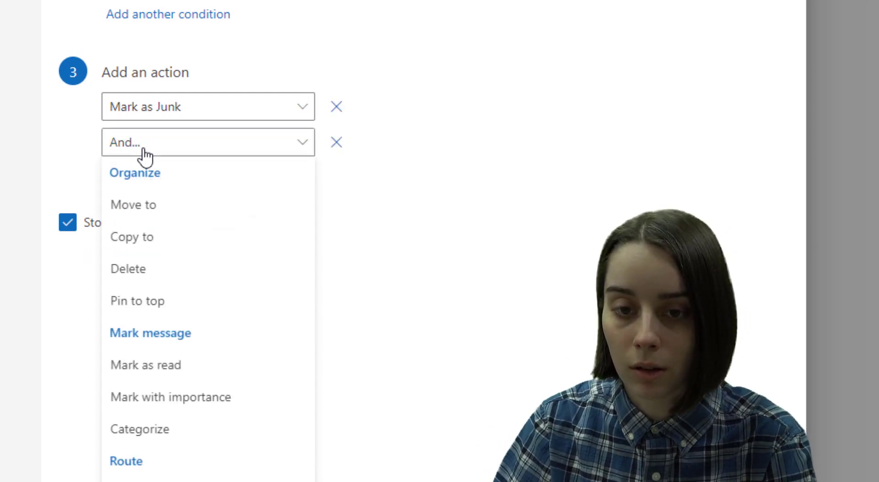
left_click(132, 273)
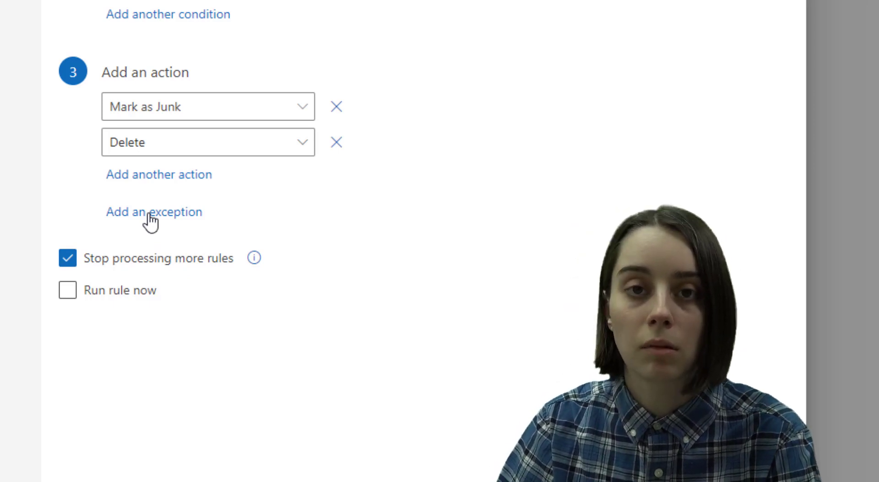
Step: Add a From exception using the sender's e-mail address and the suggested contact
left_click(150, 215)
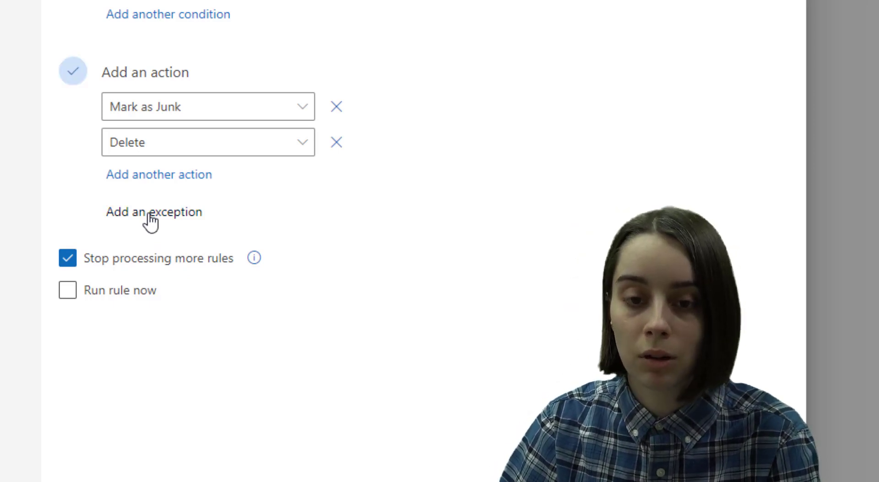
left_click(135, 268)
scroll(305, 281, "up", 2)
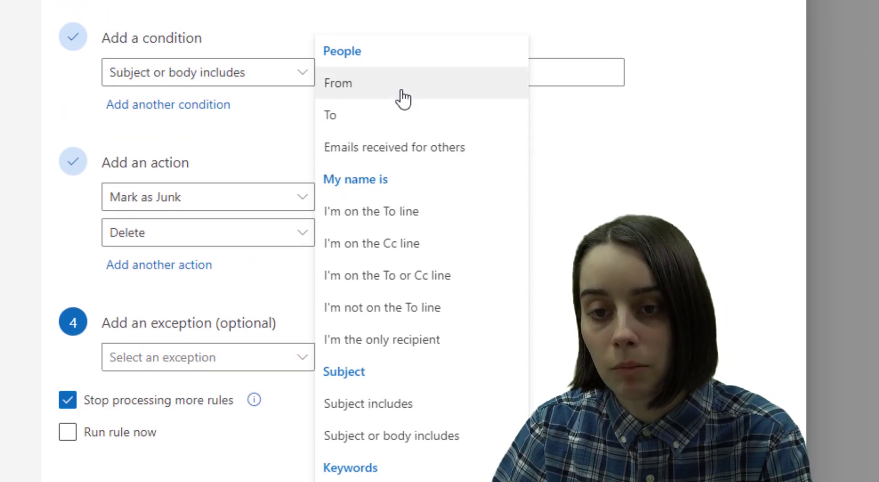
left_click(399, 89)
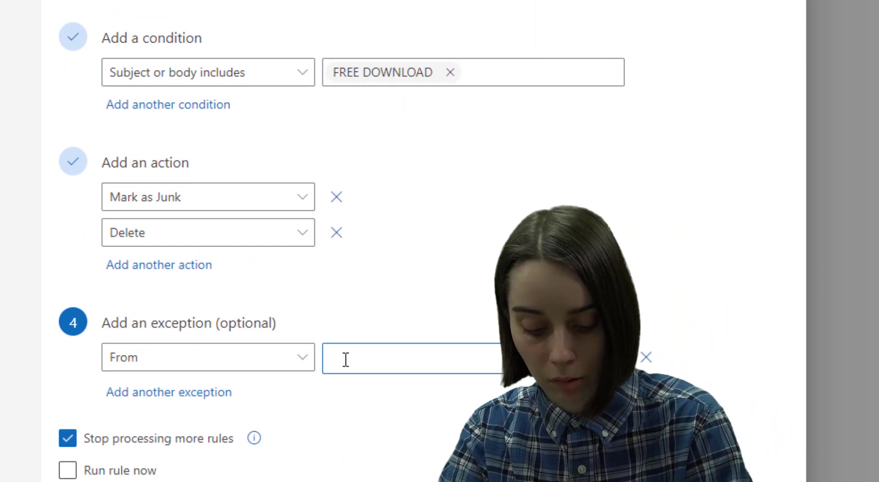
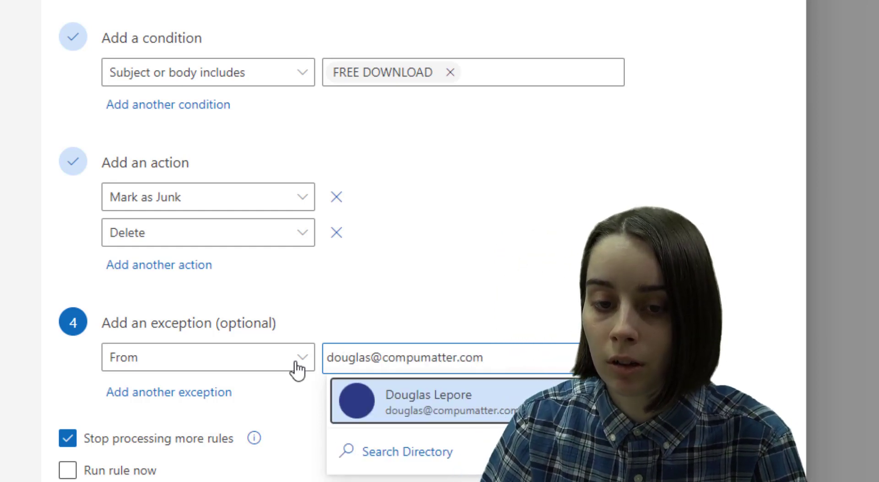
left_click(431, 405)
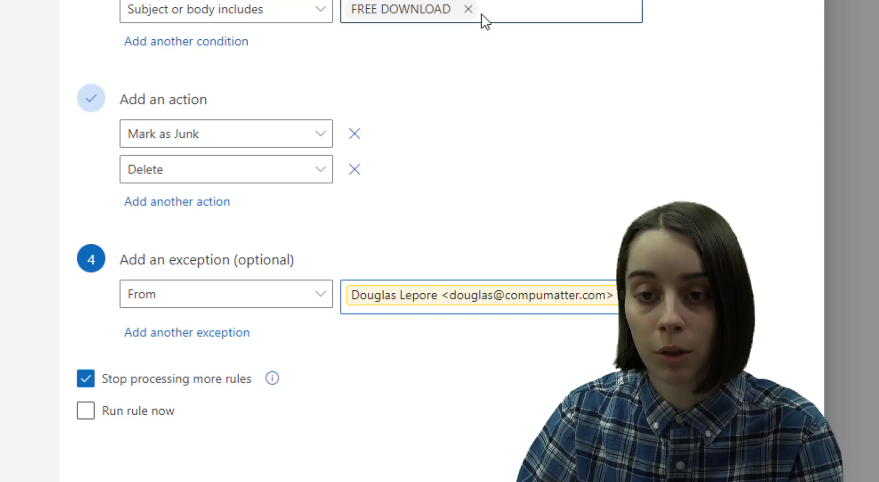
Step: Tick Run rule now and save the Spam Filter Removal rule
left_click(87, 413)
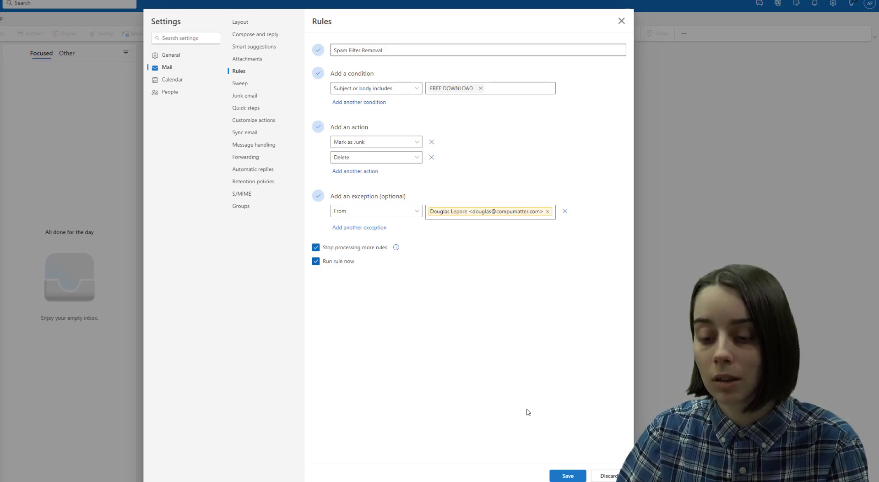
left_click(566, 477)
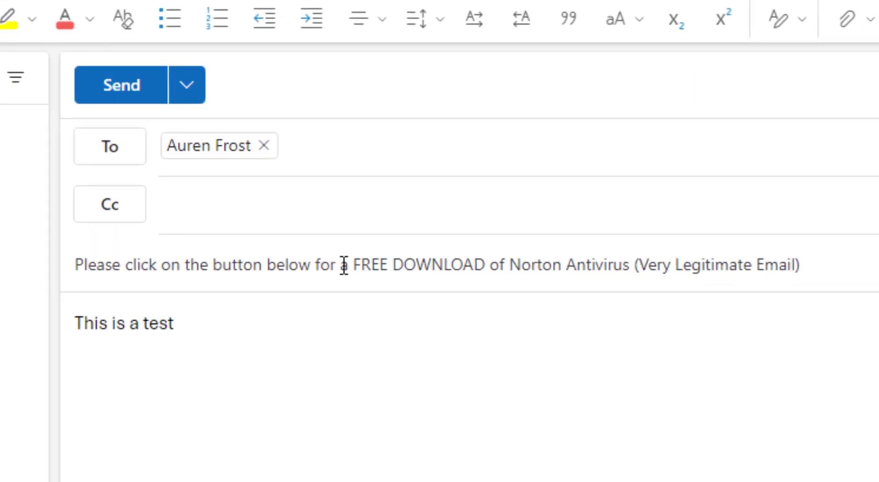
Step: Highlight FREE DOWNLOAD in the test email's subject, then send the email
left_click_drag(350, 266, 494, 266)
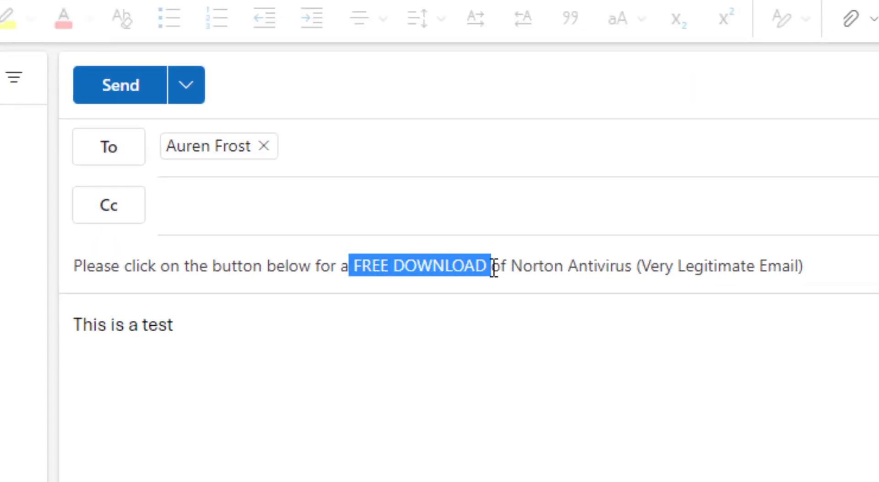
left_click(333, 267)
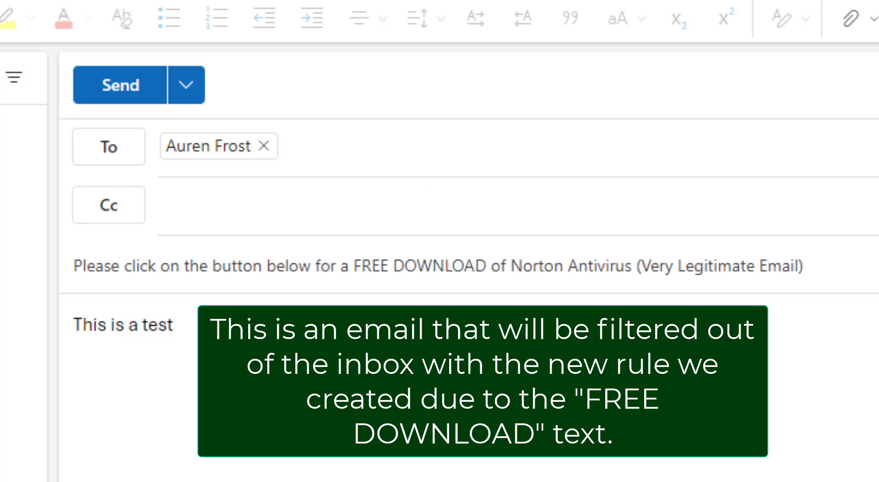
left_click(98, 101)
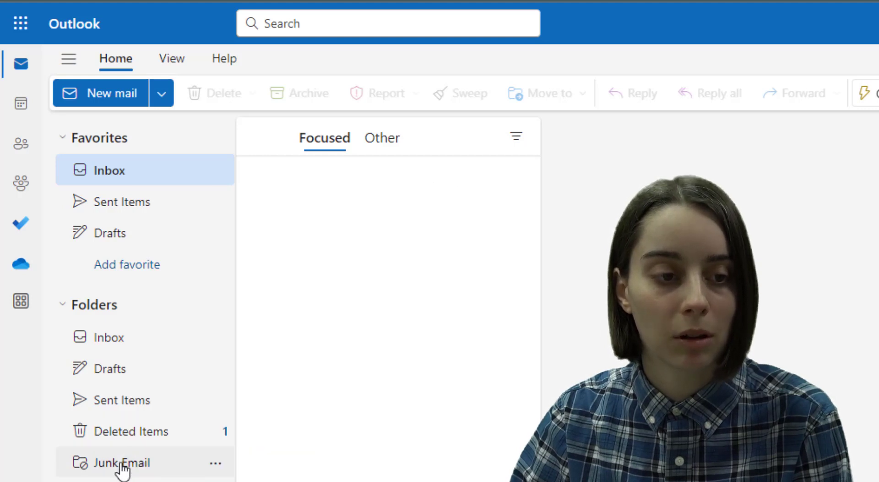
Step: Open Deleted Items and view the test message that landed there
left_click(121, 439)
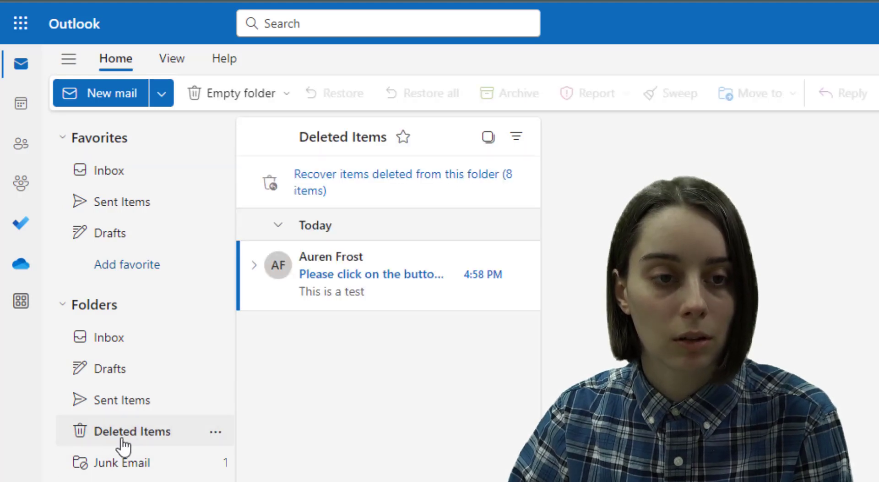
left_click(91, 173)
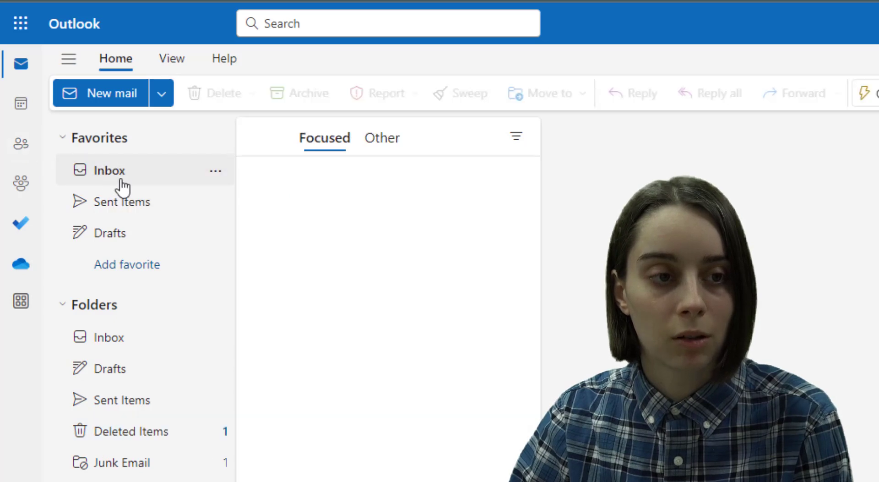
left_click(131, 435)
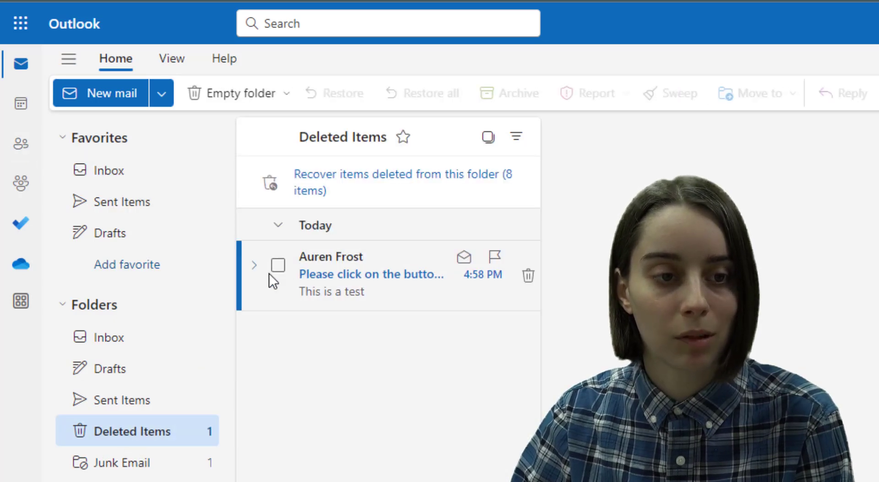
left_click(252, 271)
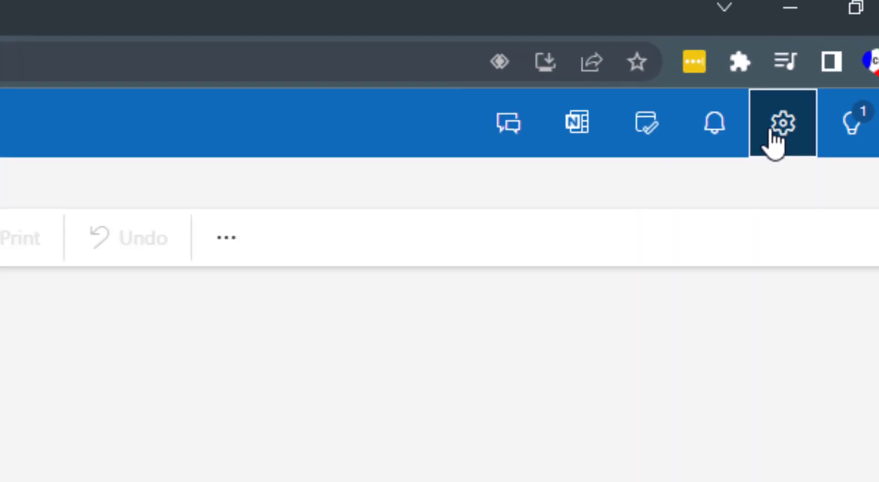
Step: Replace FREE DOWNLOAD with FREE NORTON DOWNLOAD in Spam Filter Removal, then delete the rule
left_click(660, 177)
left_click(161, 120)
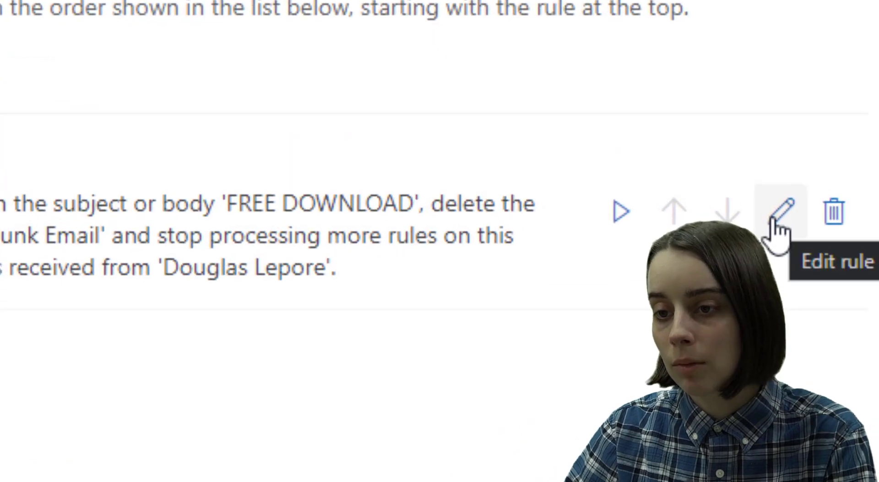
left_click(773, 229)
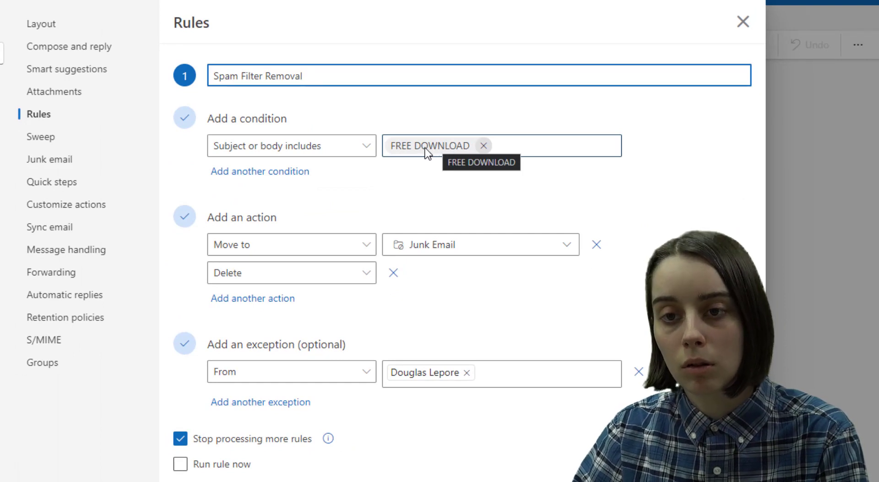
left_click(483, 145)
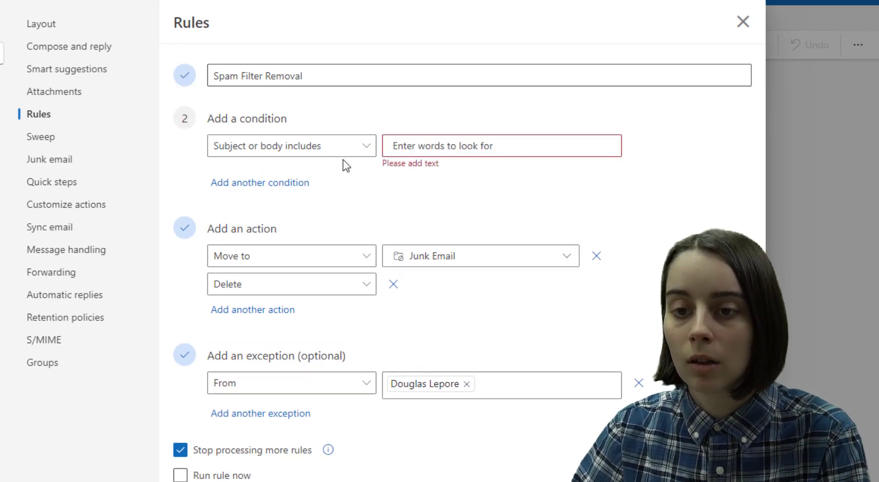
left_click(398, 150)
type("FREE NORTON DOWNLOAD")
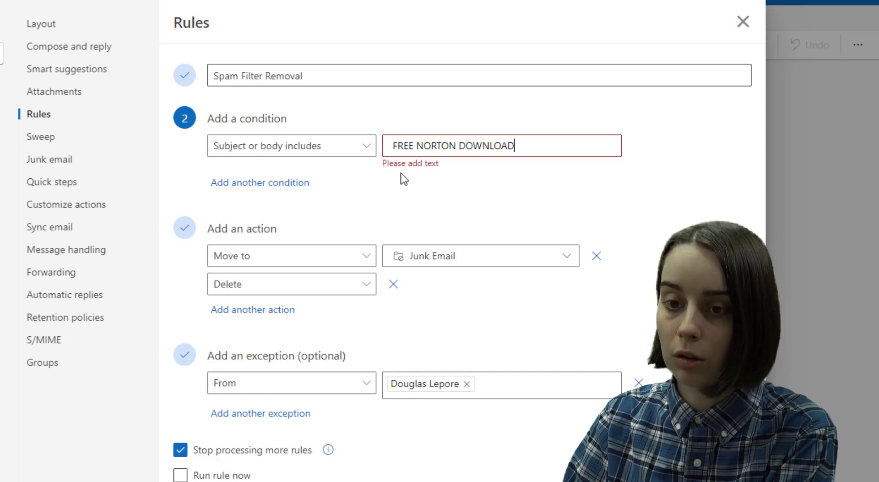
key("Return")
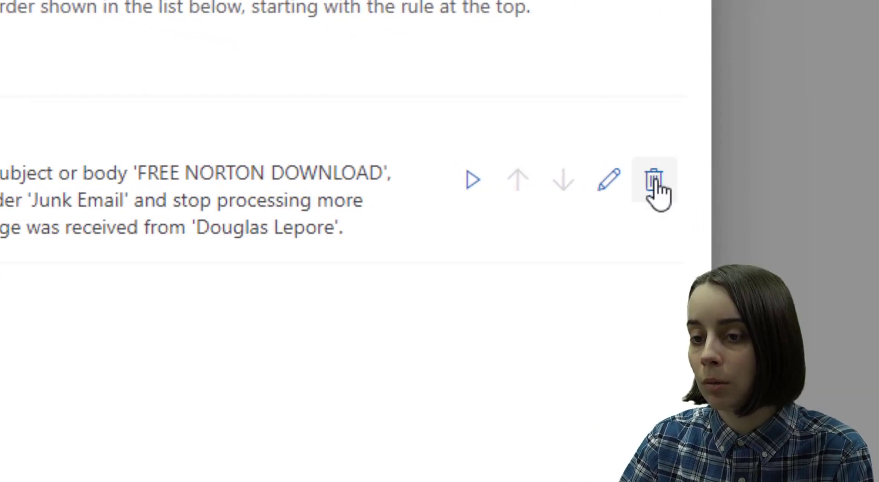
left_click(654, 184)
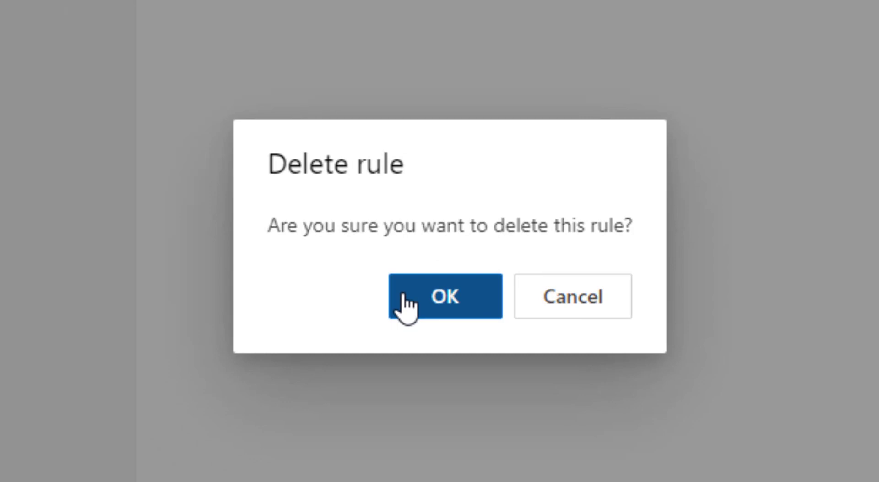
left_click(405, 304)
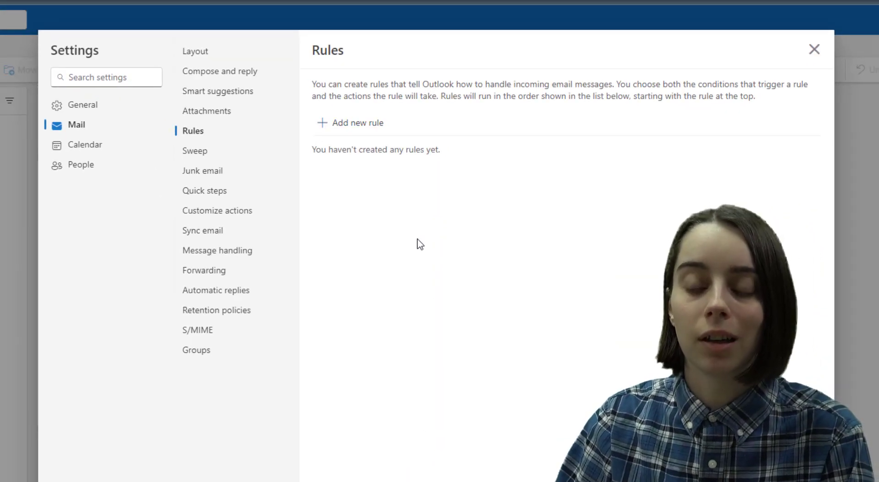
Step: Start a new rule named 'Folder Sort' matching 'Bank' in the subject
left_click(351, 124)
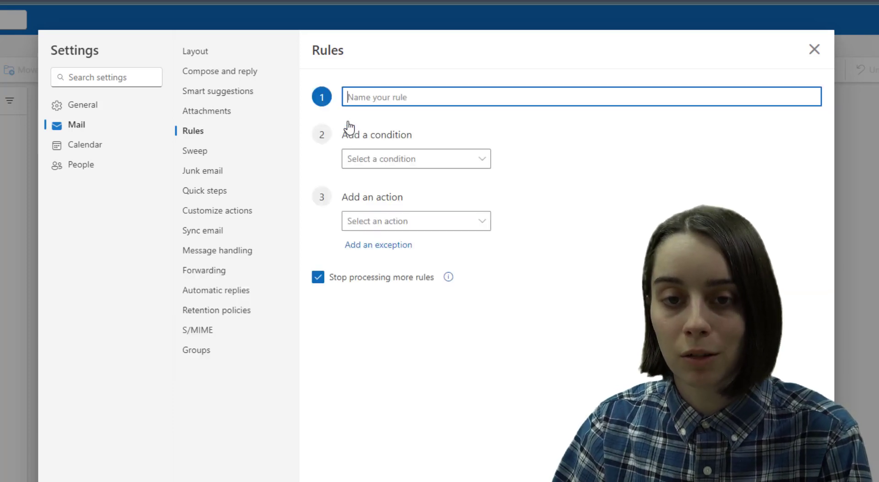
type("Fo")
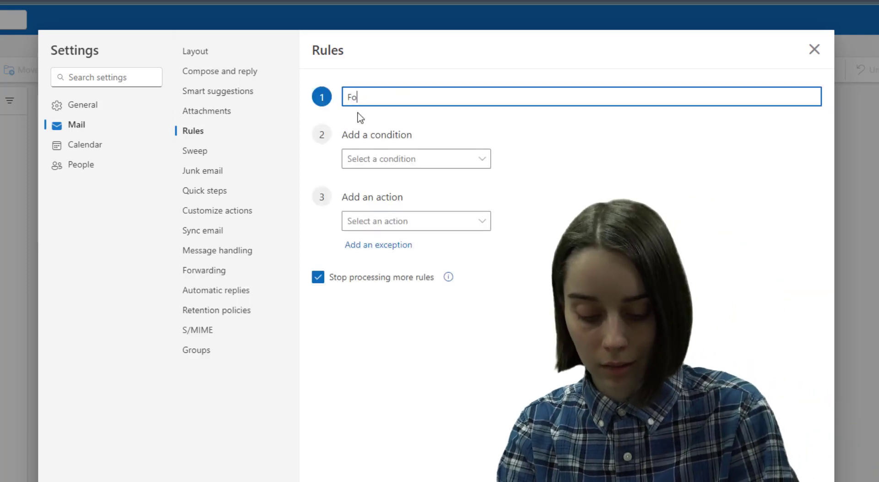
type("lder Sort")
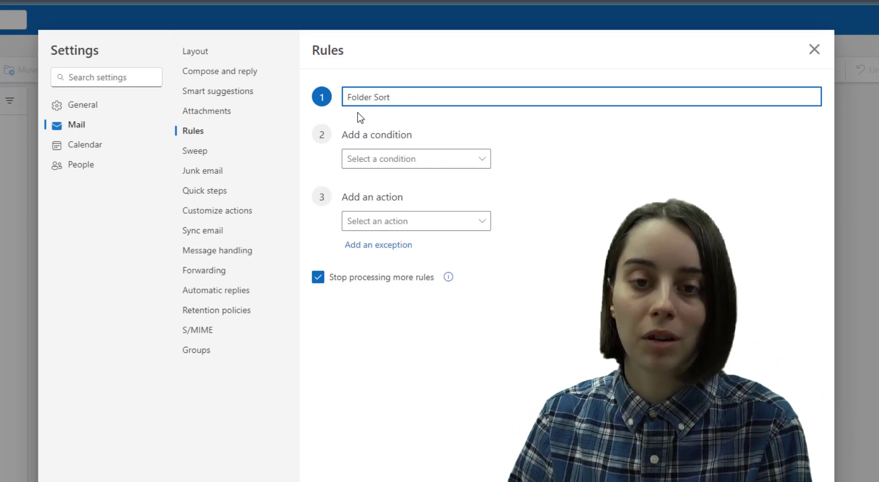
left_click(366, 162)
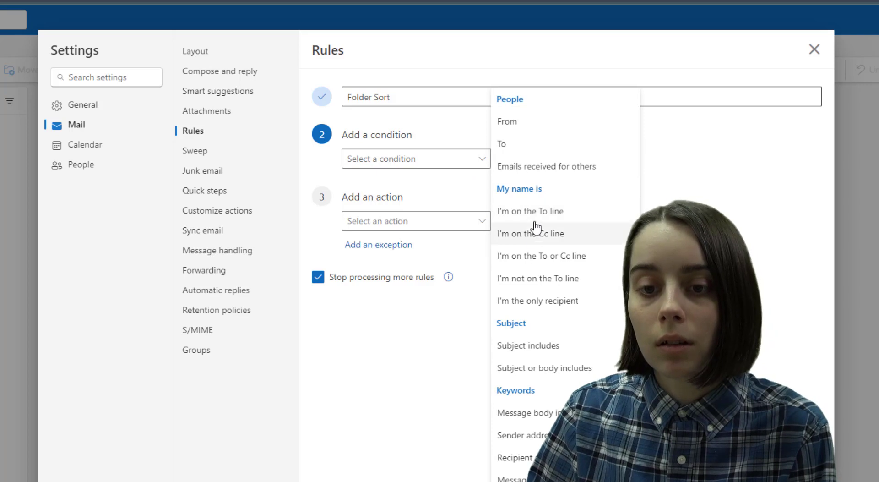
left_click(523, 348)
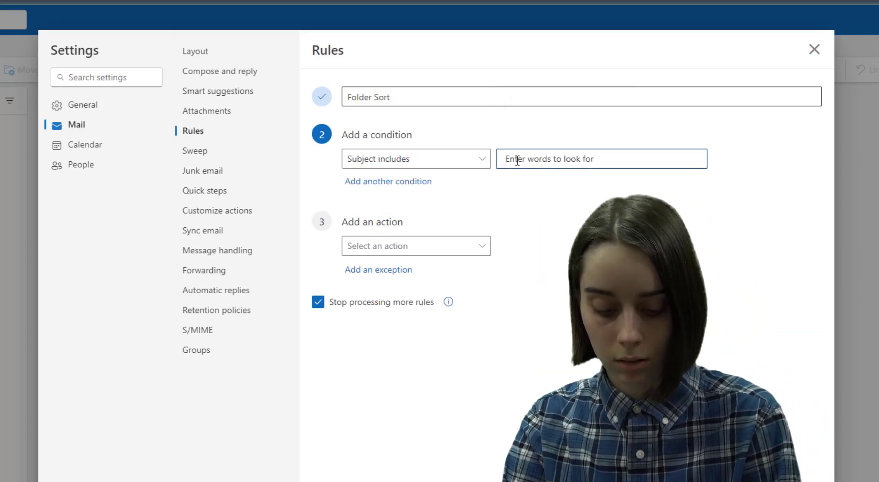
type("Bank")
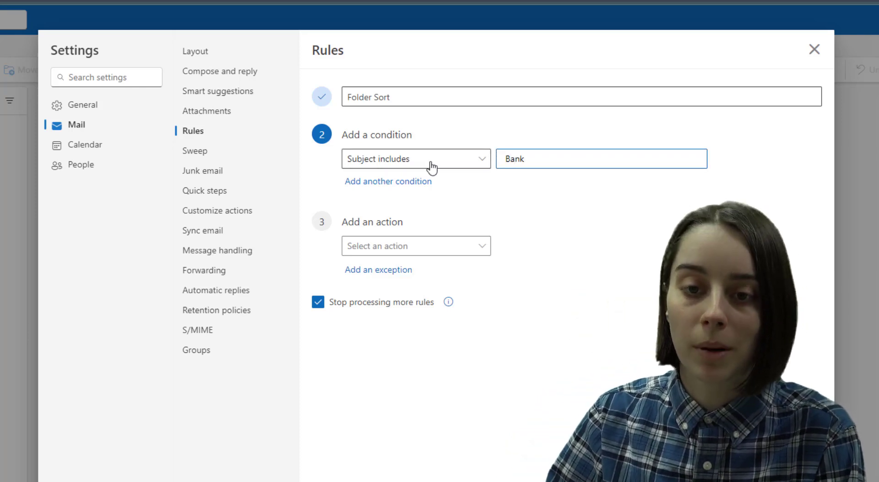
Step: Make the rule move matching messages to a newly created Banking folder
left_click(375, 247)
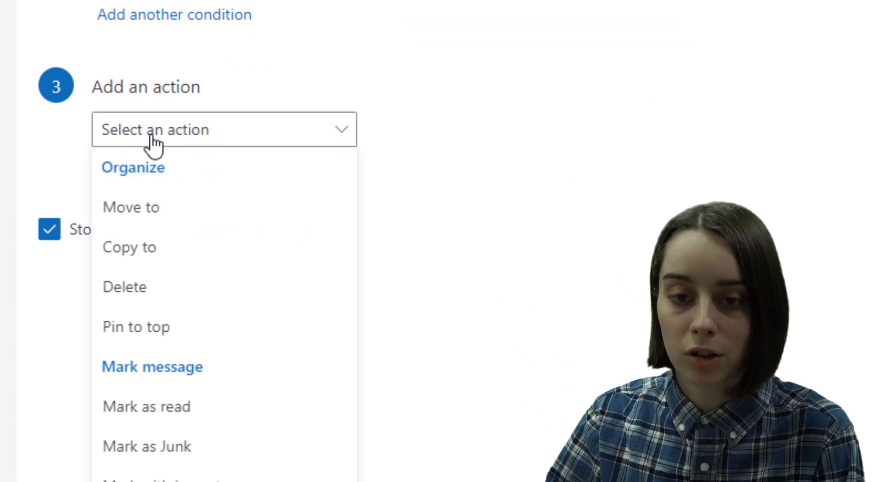
left_click(133, 206)
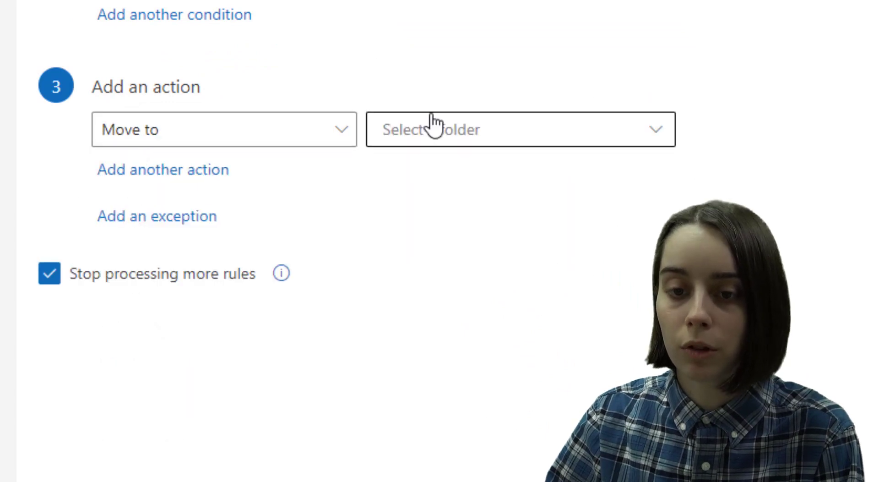
left_click(395, 134)
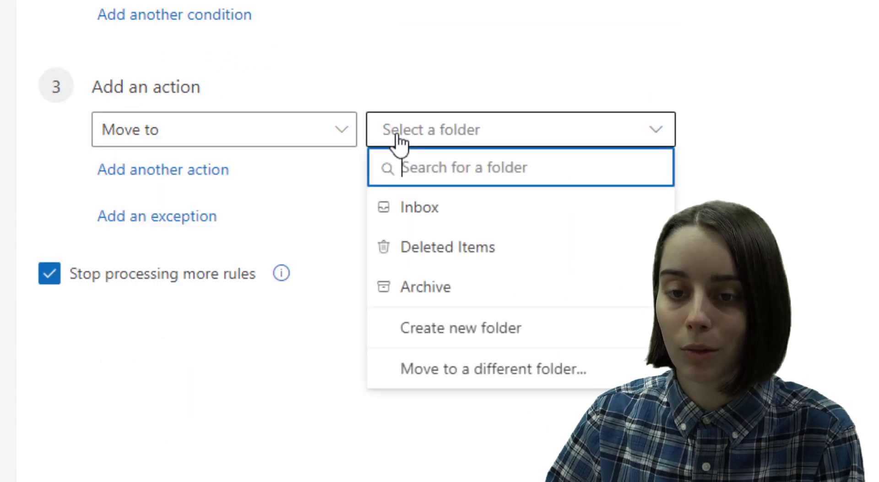
left_click(420, 340)
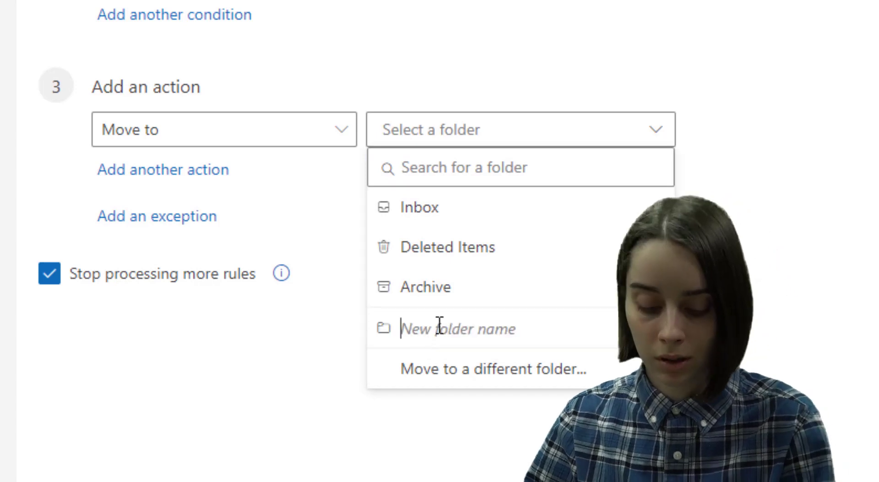
type("Banking")
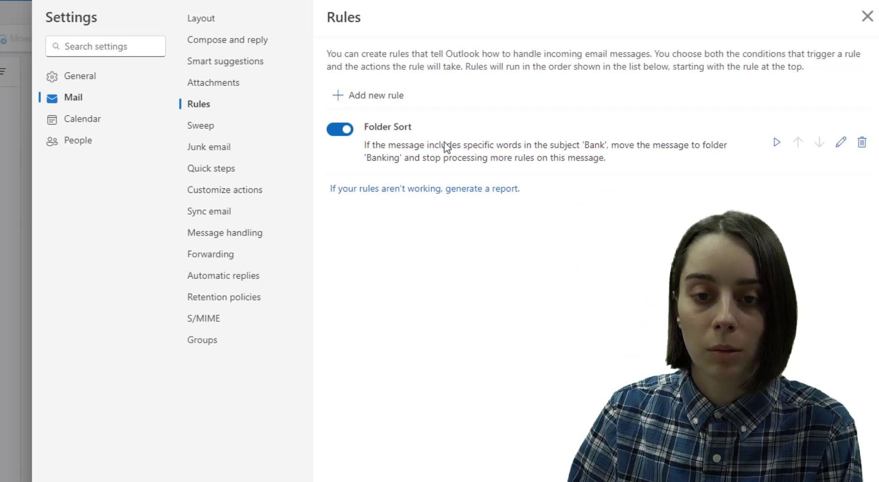
Step: Send yourself a test email with subject 'This is for my bank' and body 'Testing.'
left_click(867, 17)
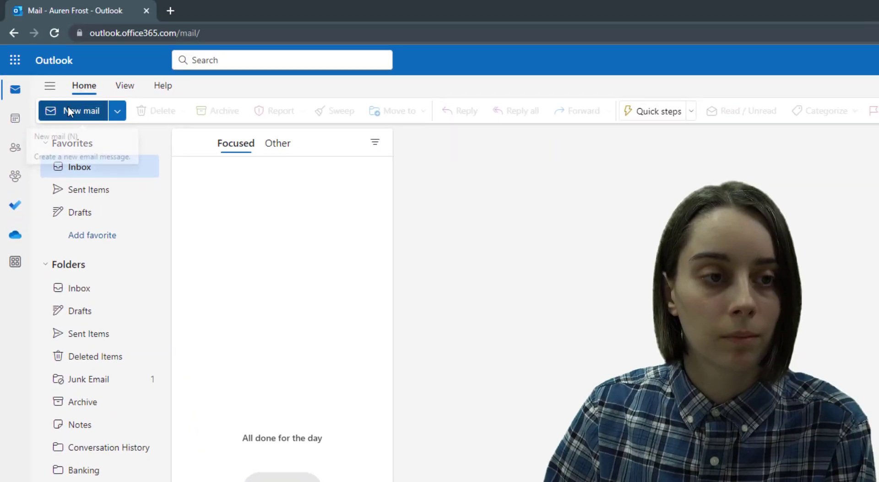
left_click(68, 110)
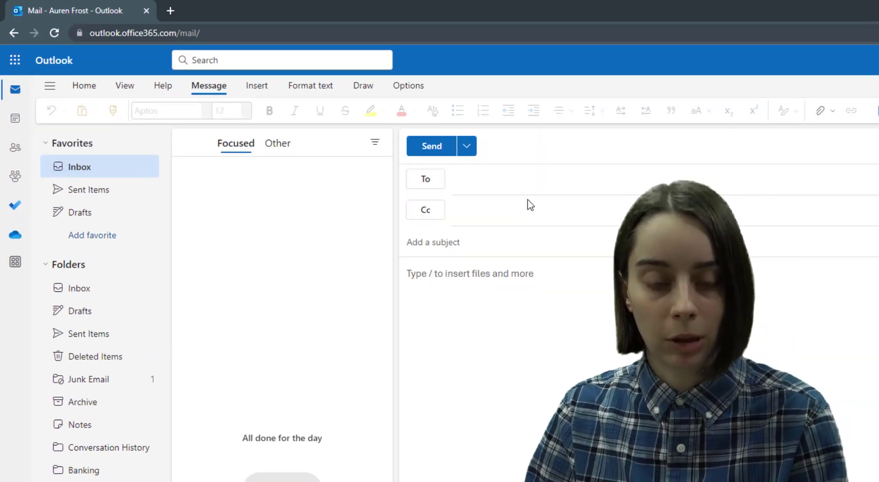
type("aure")
key("Tab")
key("Tab")
type("This is for my bank")
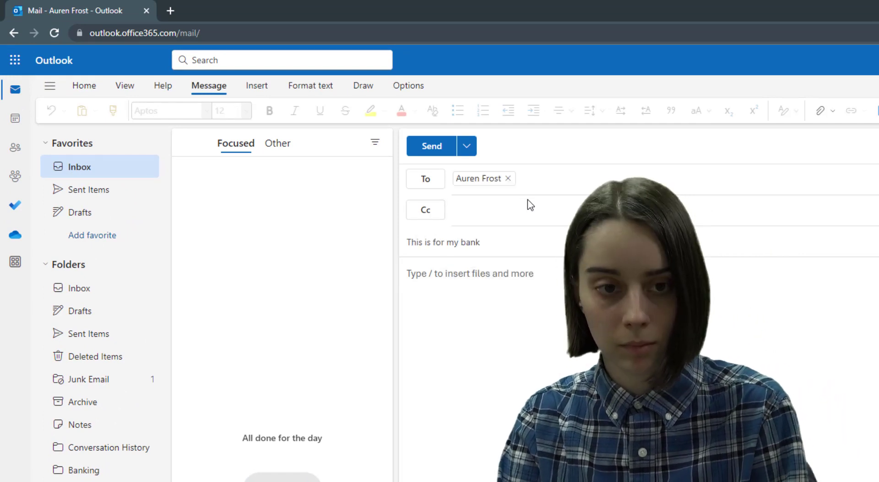
key("Tab")
type("Testing.")
left_click(430, 146)
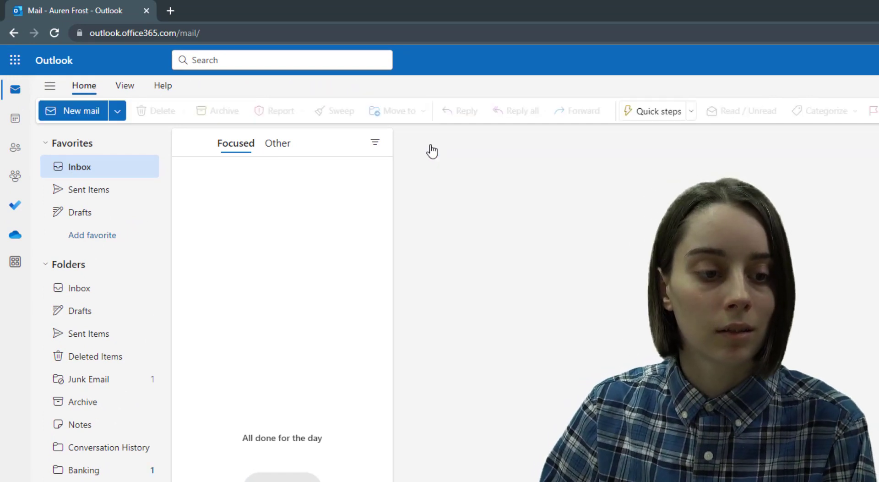
Step: Check the Banking folder to confirm the test email arrived there
left_click(86, 471)
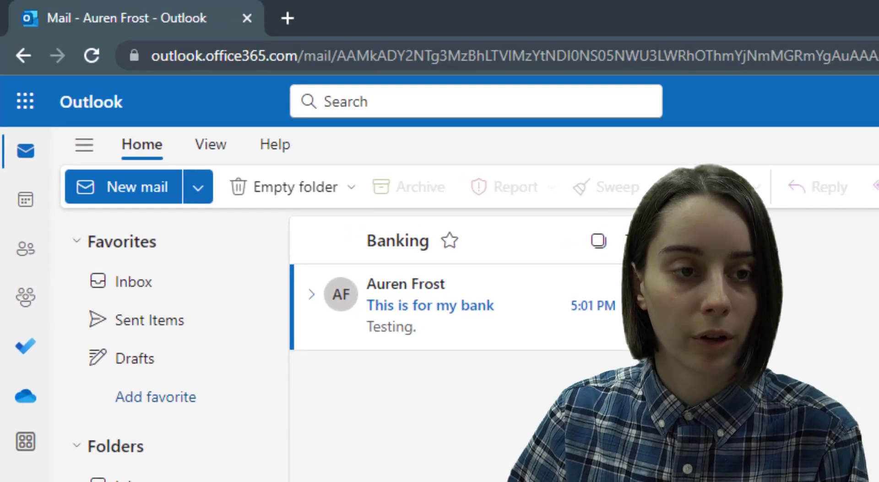
left_click(132, 281)
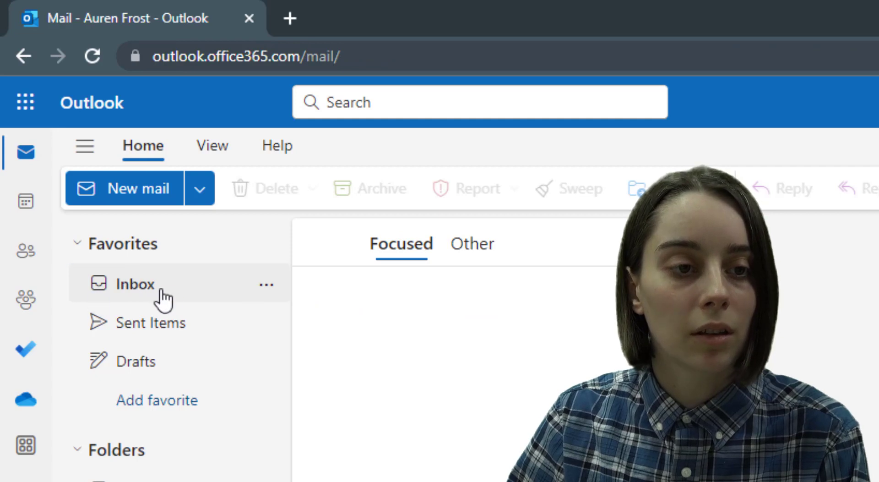
left_click(125, 298)
key("alt+Left")
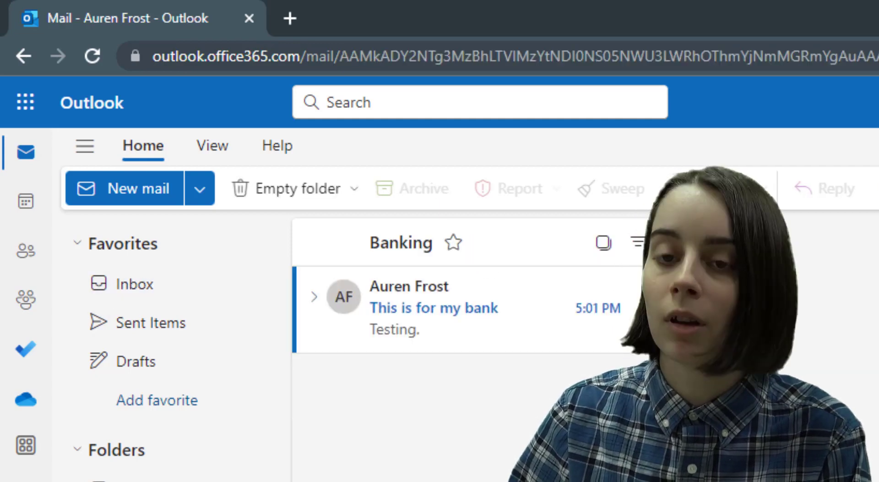